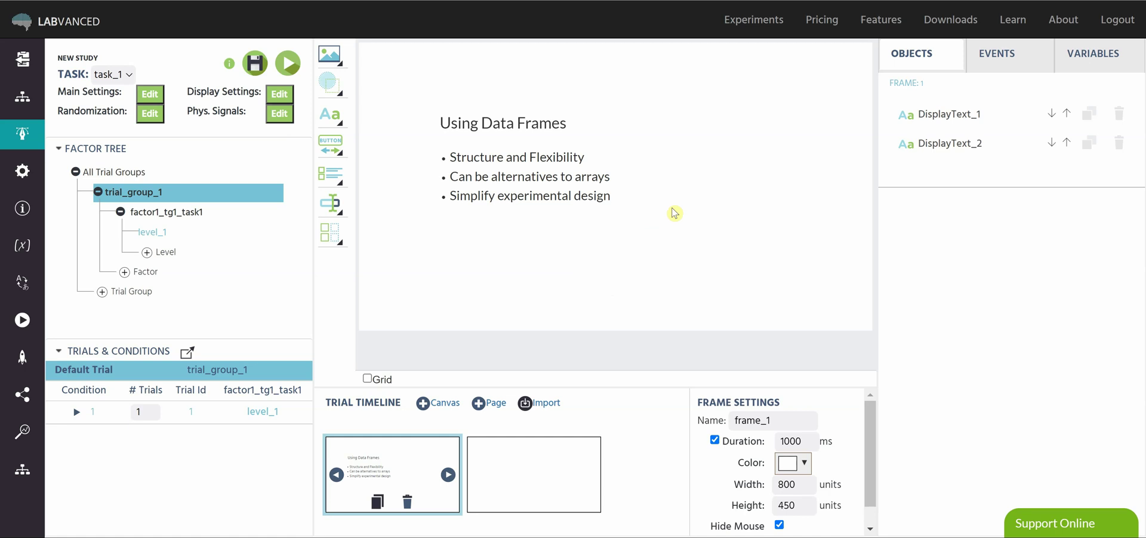
Add an image object, Image_1, to Frame_2 and move it toward the top centre.
click(567, 460)
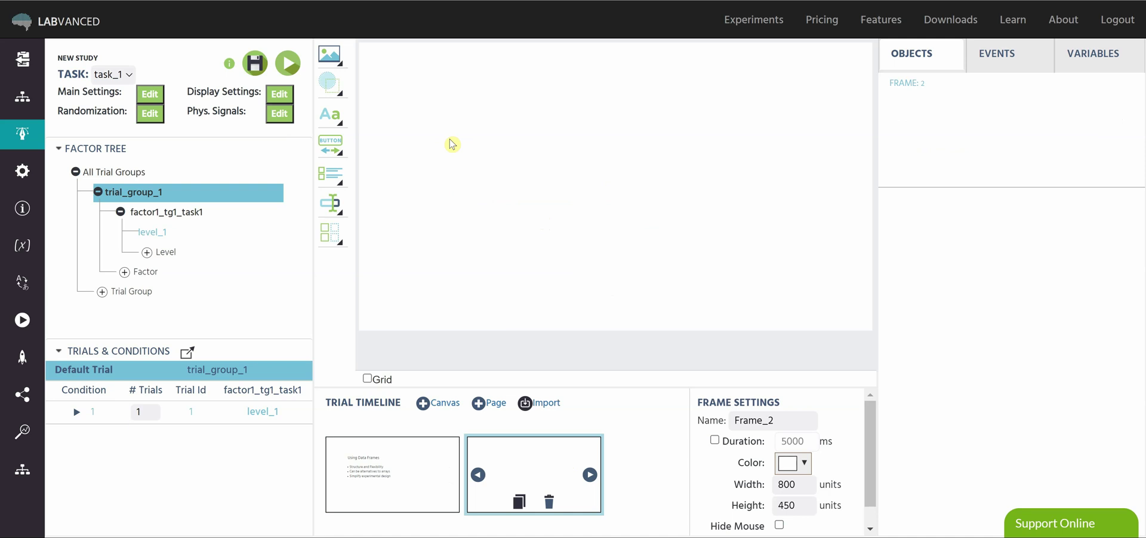
mouse_move(329, 55)
click(408, 74)
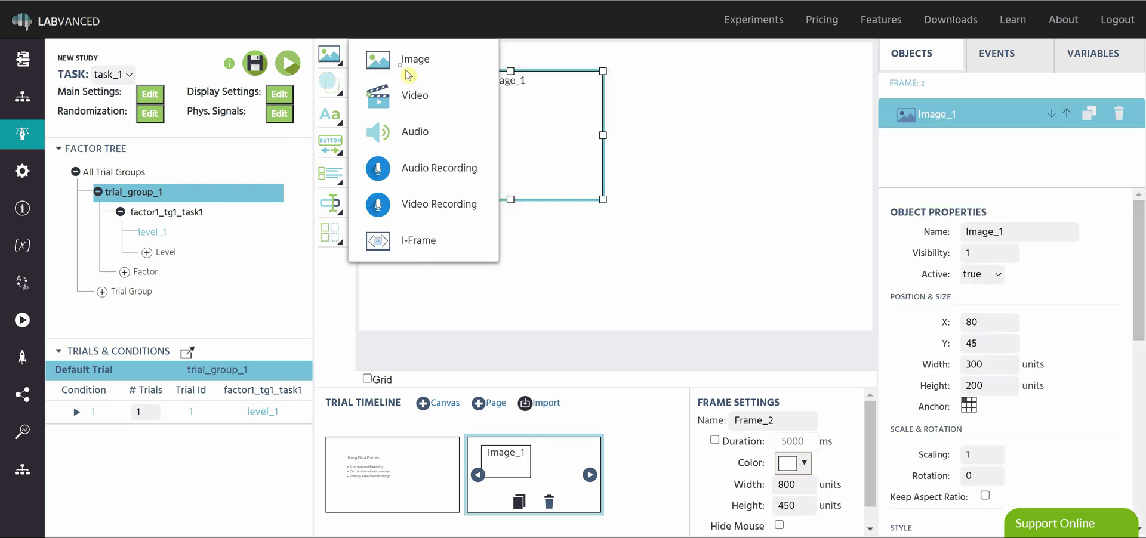
drag(563, 71, 667, 86)
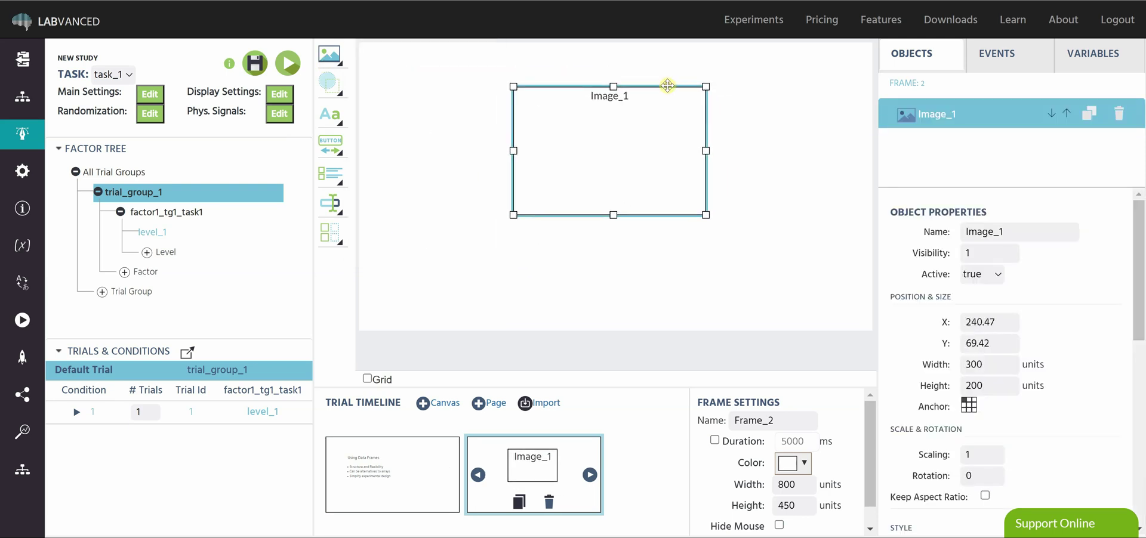
click(663, 268)
Give Frame_2 a fixed 2000 ms duration and hide the mouse during it.
click(715, 440)
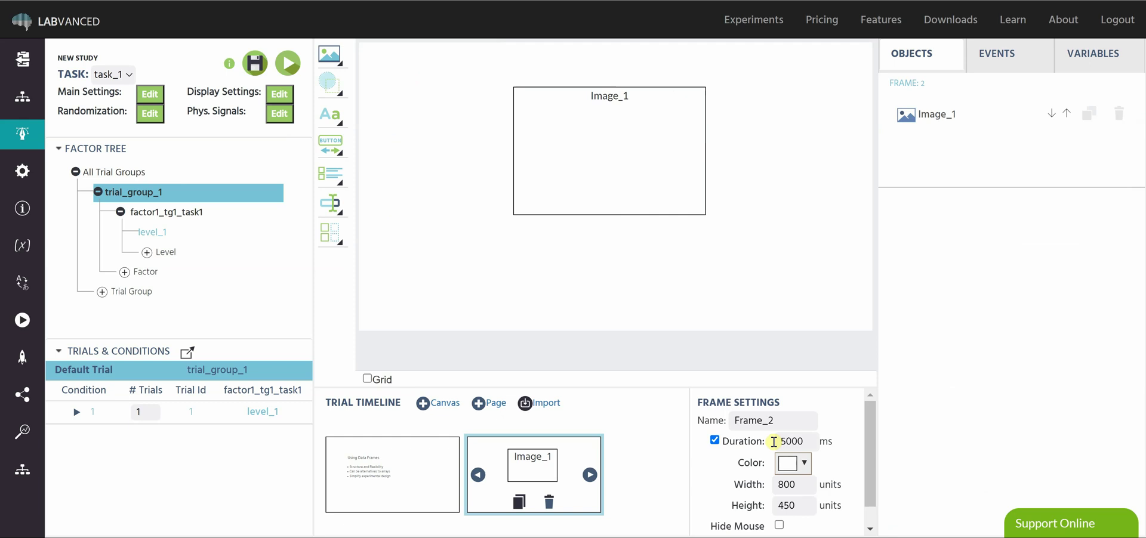
double_click(787, 441)
text(2000)
click(779, 526)
click(152, 408)
click(152, 408)
click(152, 408)
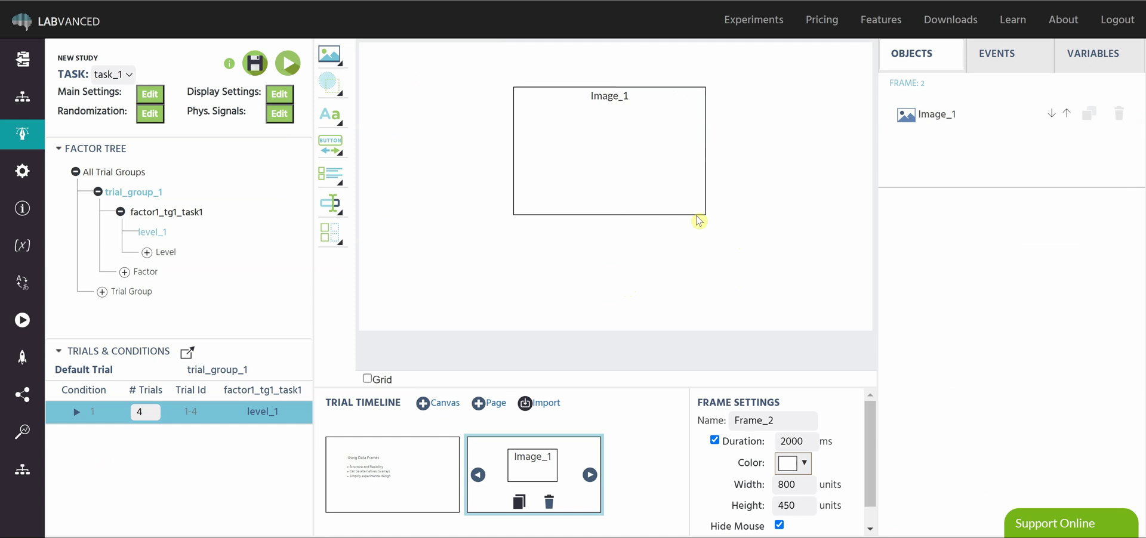
click(673, 192)
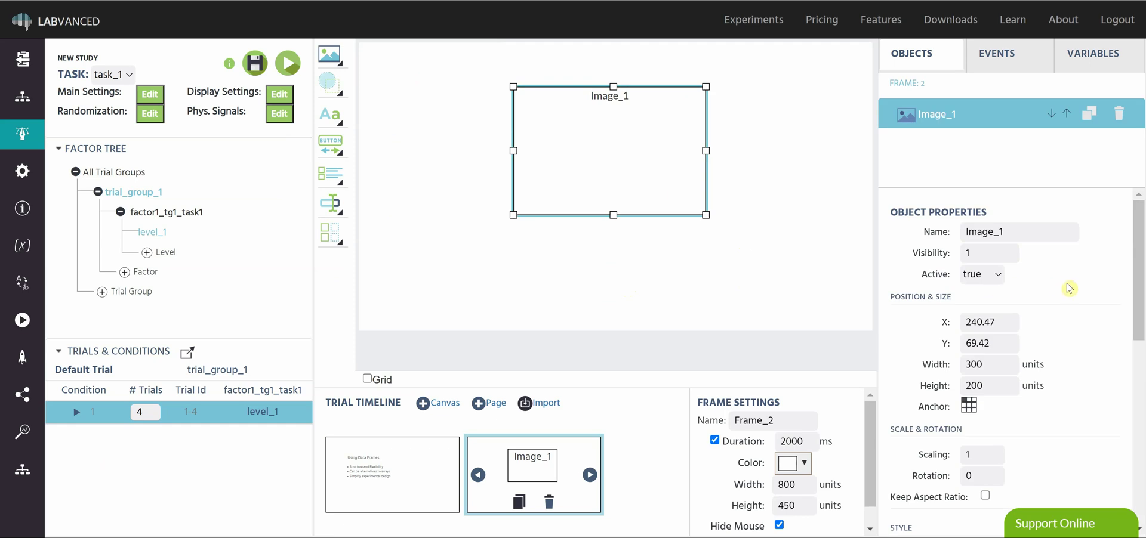
scroll(1065, 291, down, 7)
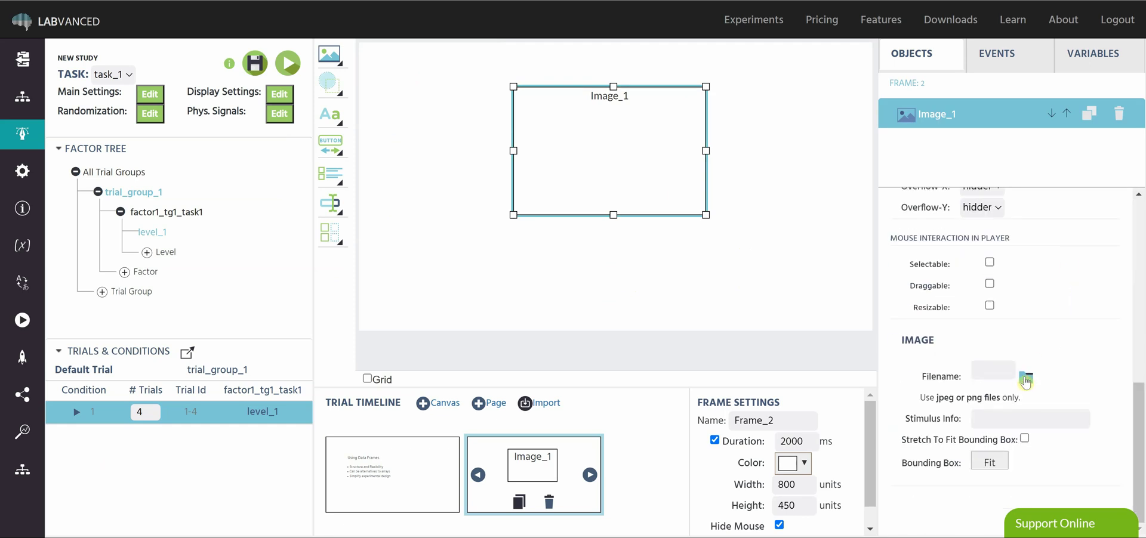
click(1025, 377)
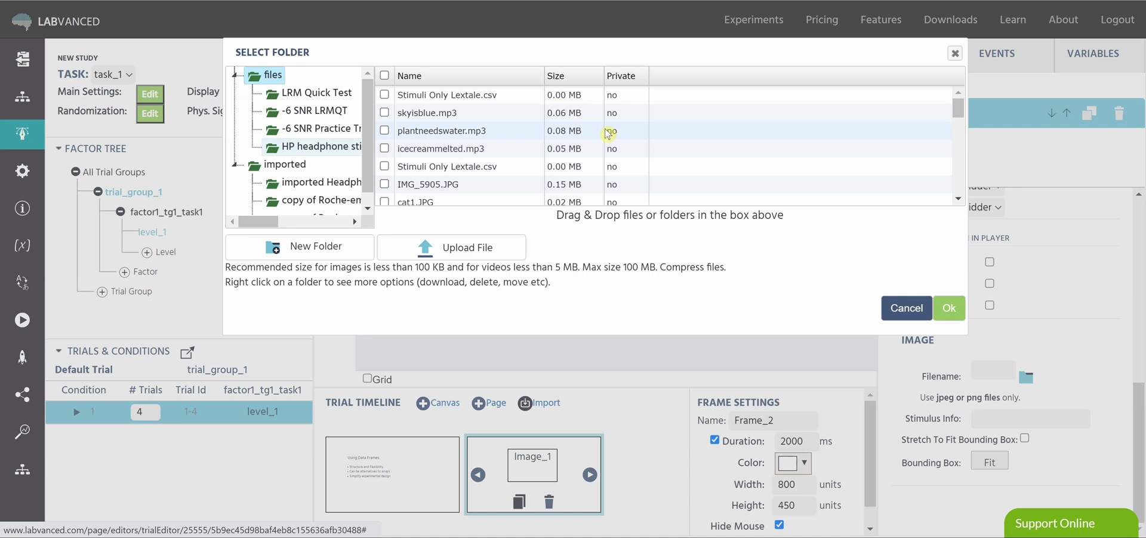
click(955, 54)
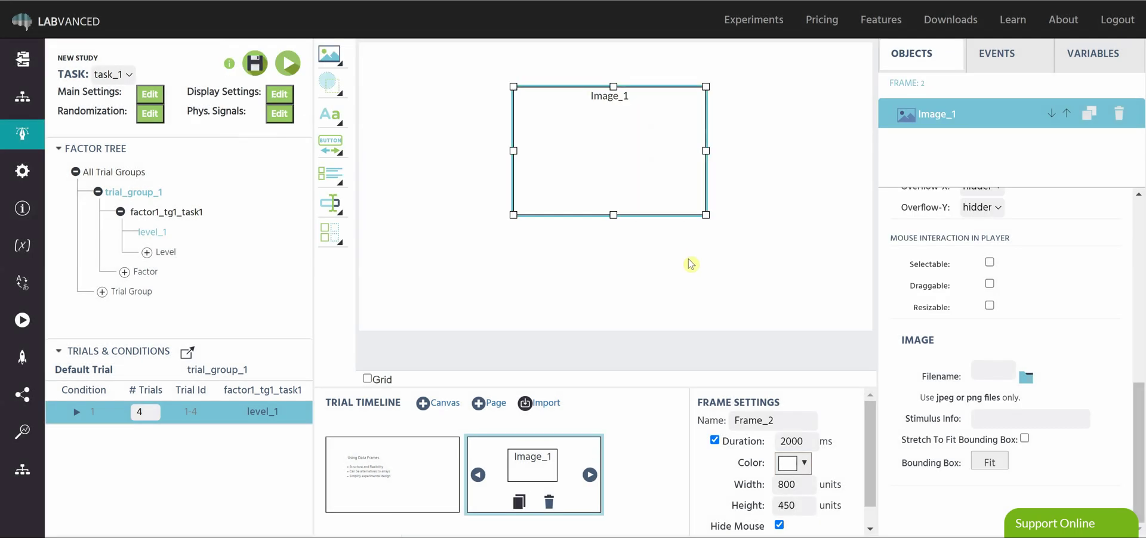
click(690, 264)
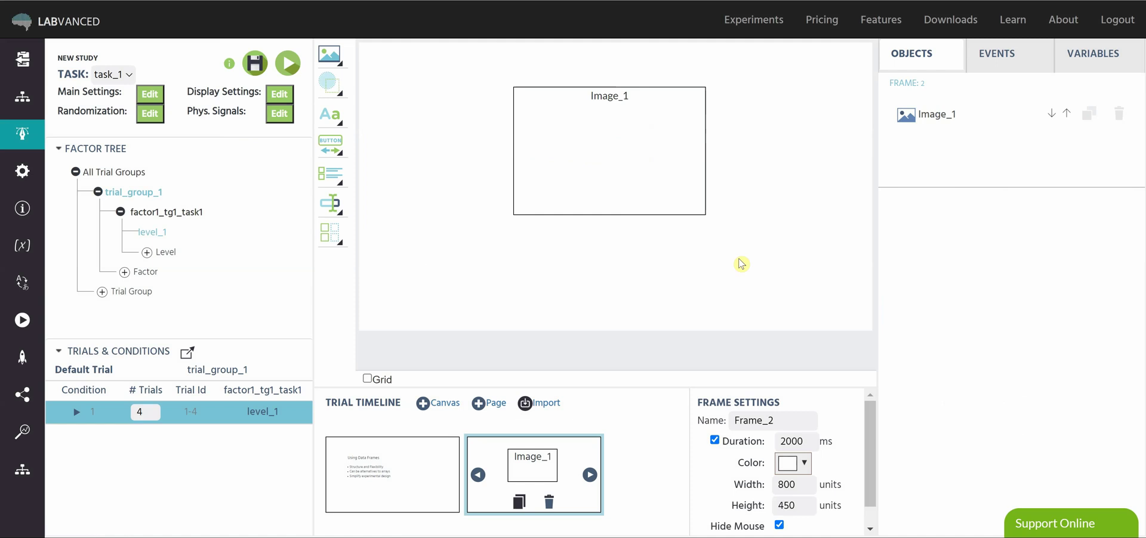
Create a variable named mydataframe in Data Frame format and open its data frame editor.
click(1090, 62)
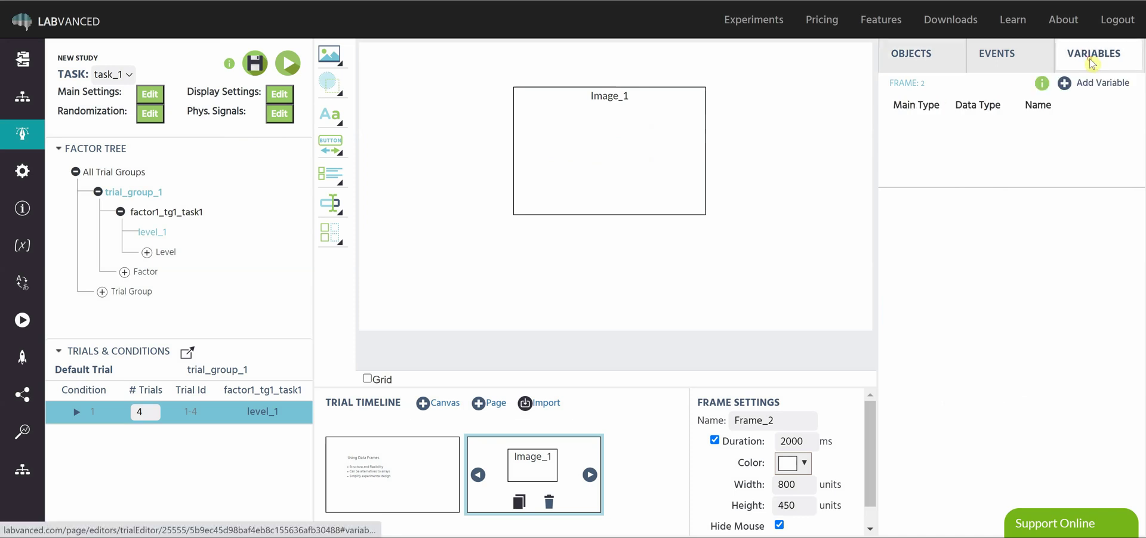
click(1064, 82)
click(529, 132)
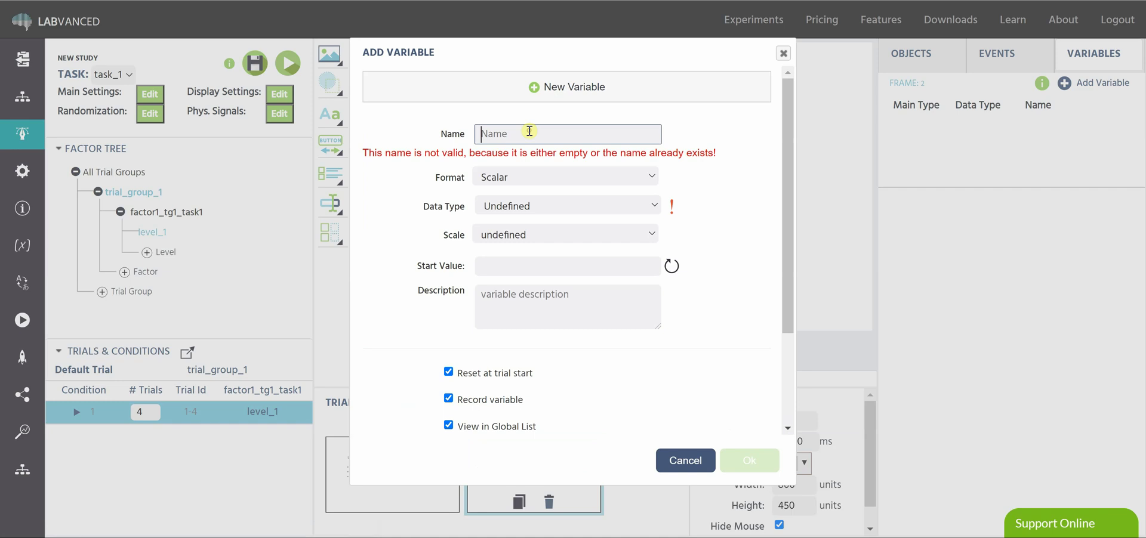
text(mydata)
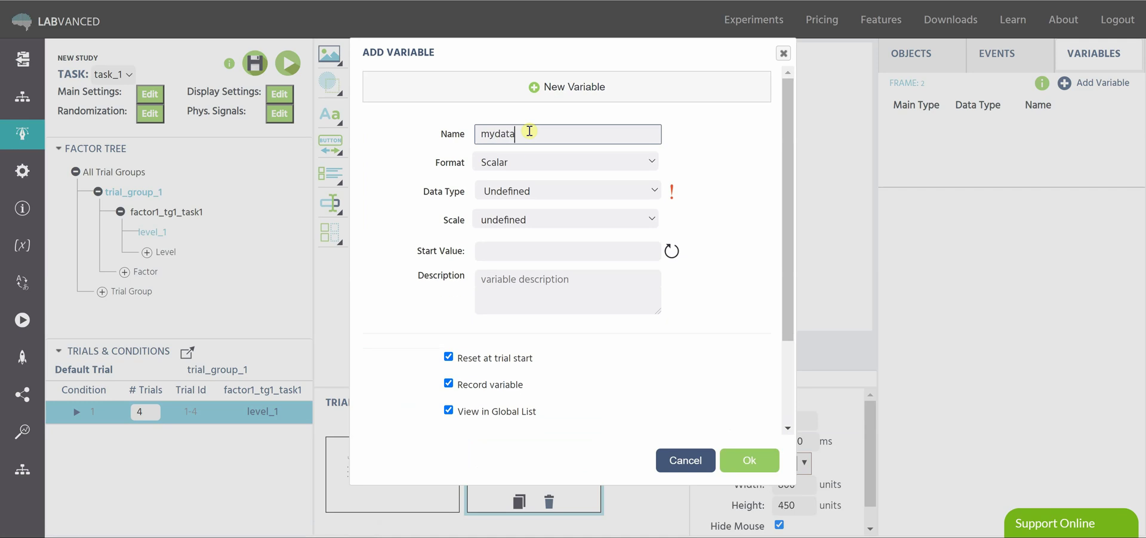
text(frame)
click(539, 164)
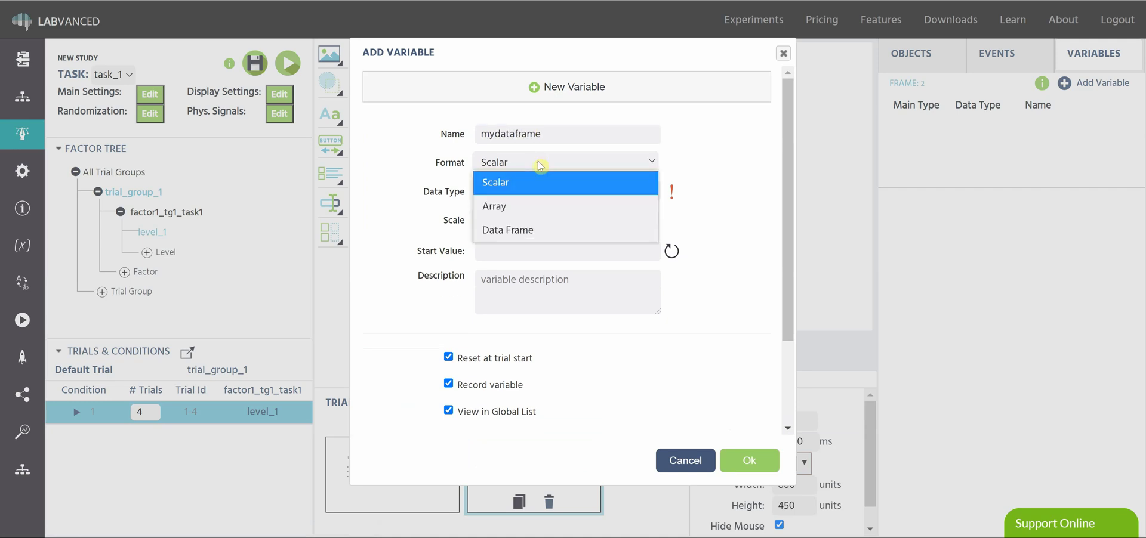
click(525, 230)
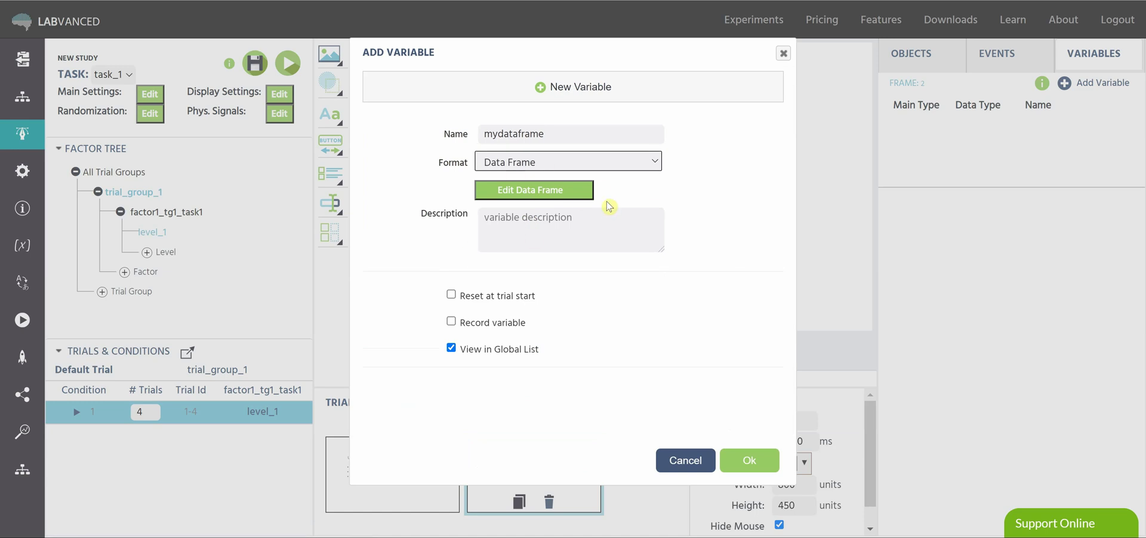
click(539, 194)
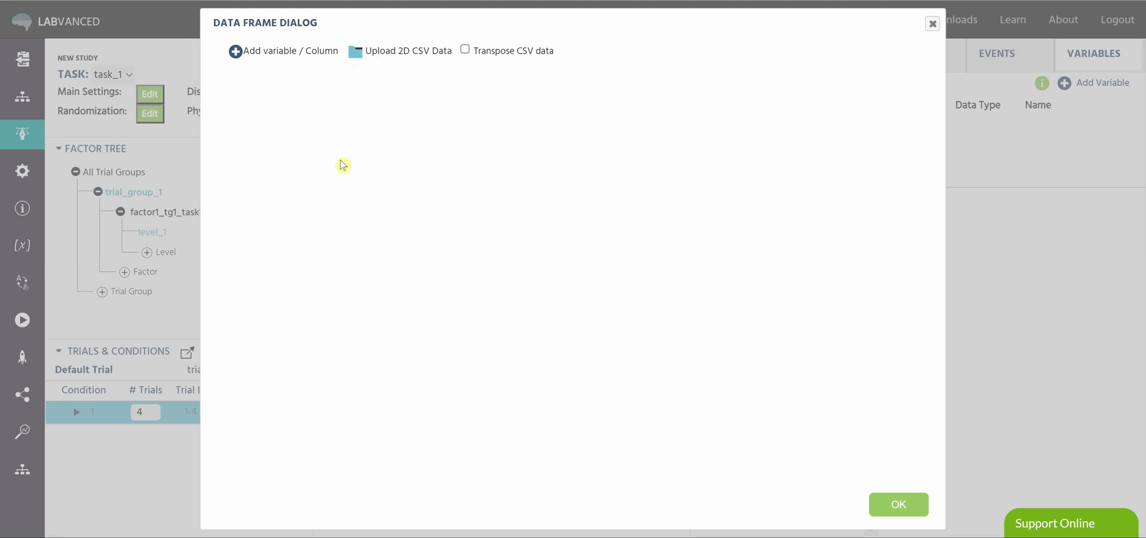
Add column col_1 to the data frame, keeping its data type as file.
click(236, 51)
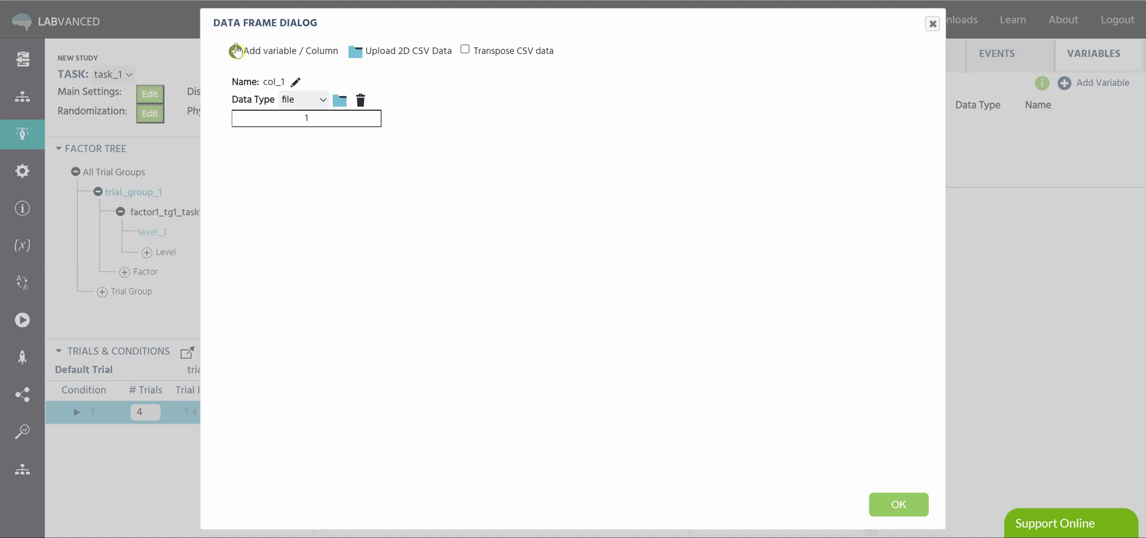
click(315, 102)
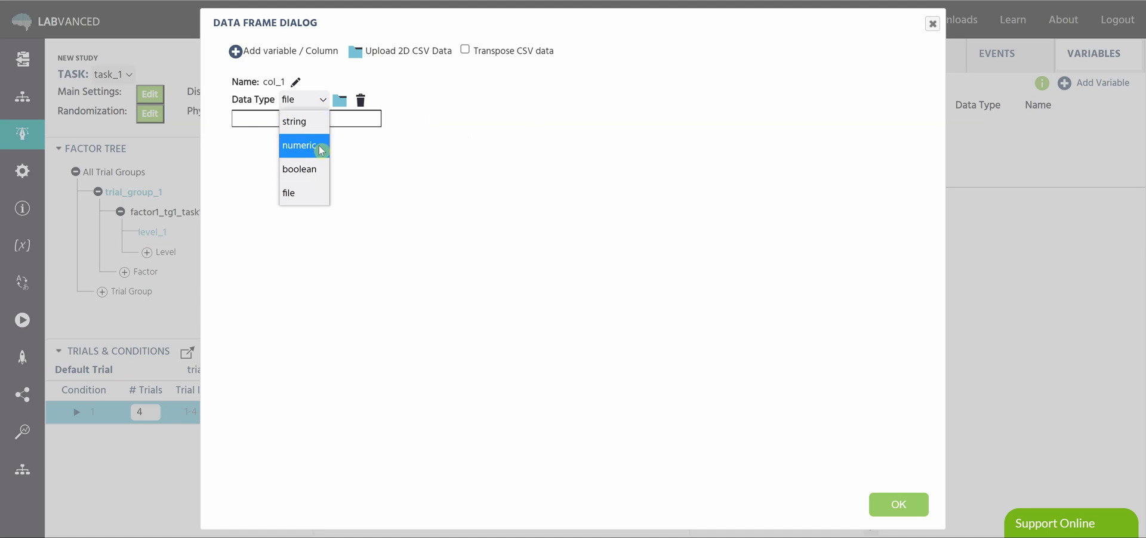
click(308, 193)
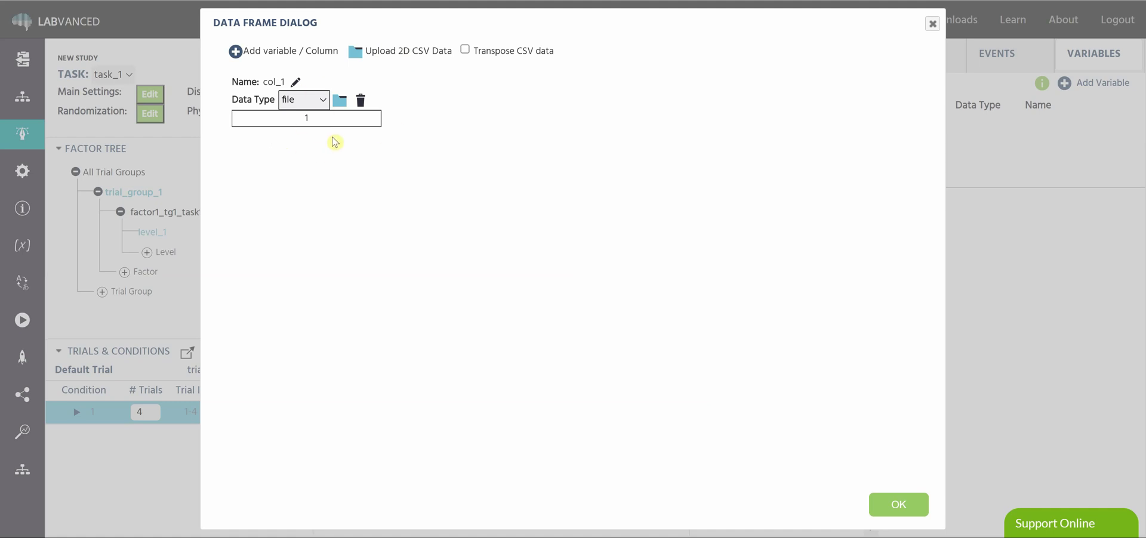
Fill col_1 with flower1.JPG through flower4.JPG.
click(344, 107)
scroll(468, 154, down, 5)
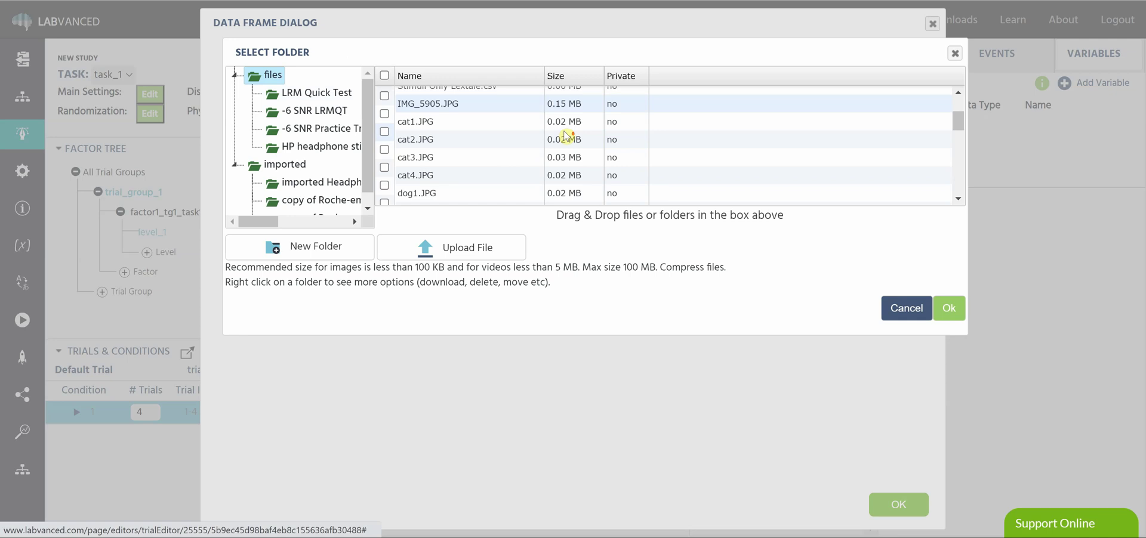
click(384, 121)
click(385, 139)
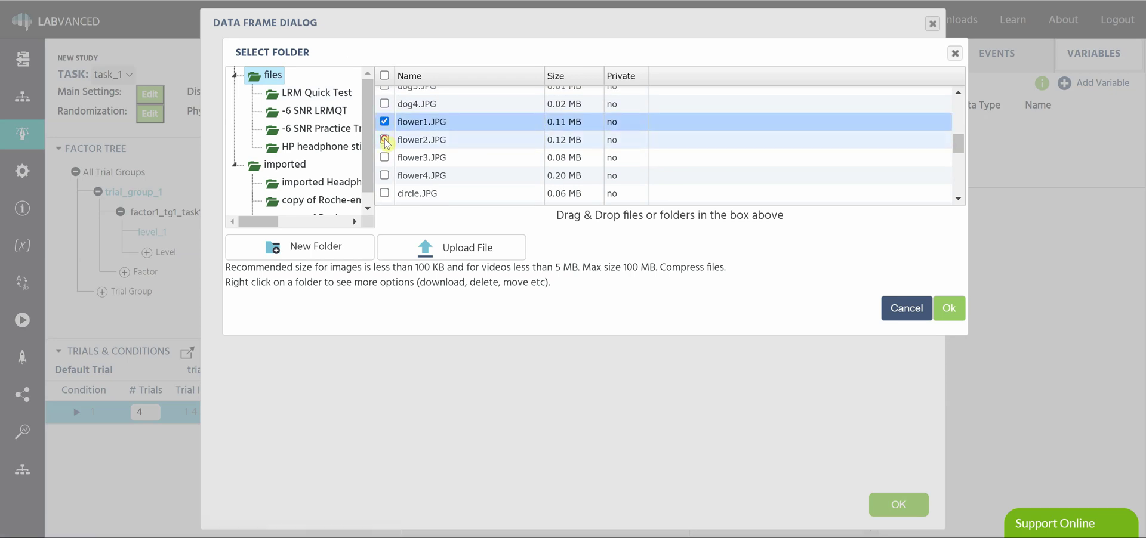
click(384, 157)
click(384, 175)
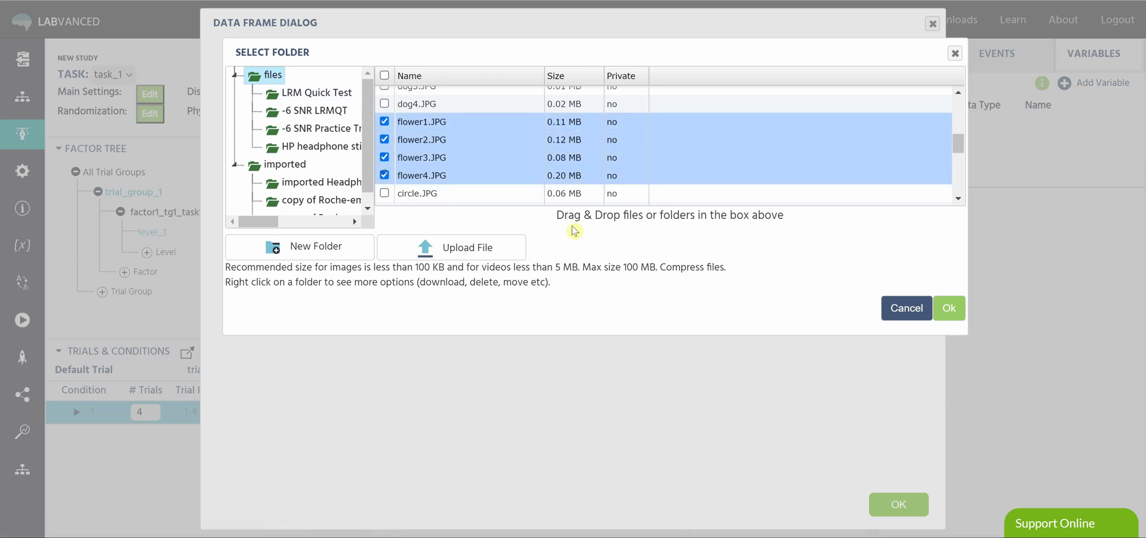
click(932, 303)
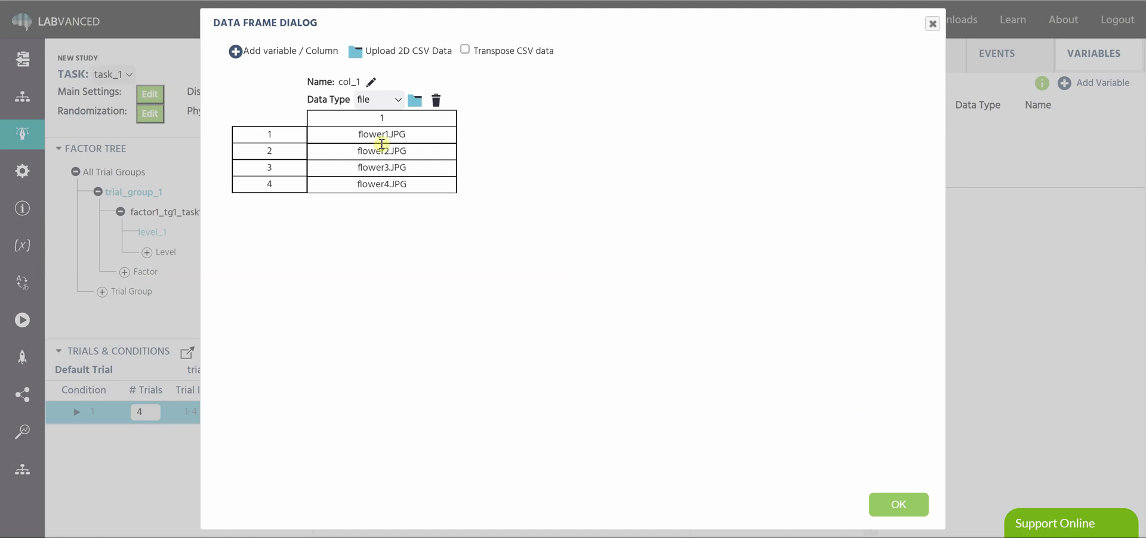
Add column col_2 holding dog1.JPG–dog4.JPG, then confirm to create the mydataframe variable.
click(235, 52)
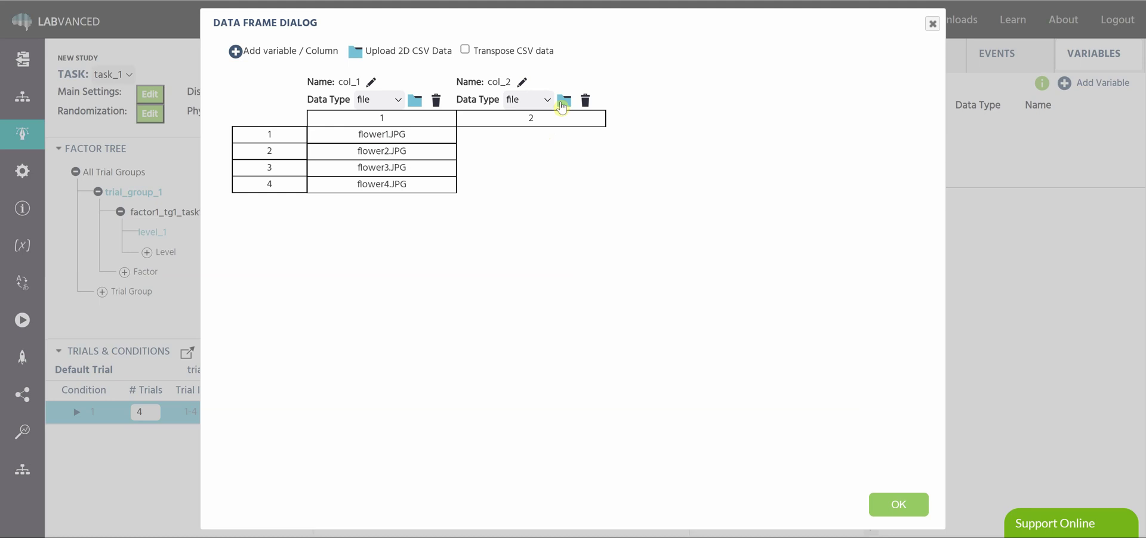
click(563, 101)
scroll(483, 151, down, 1)
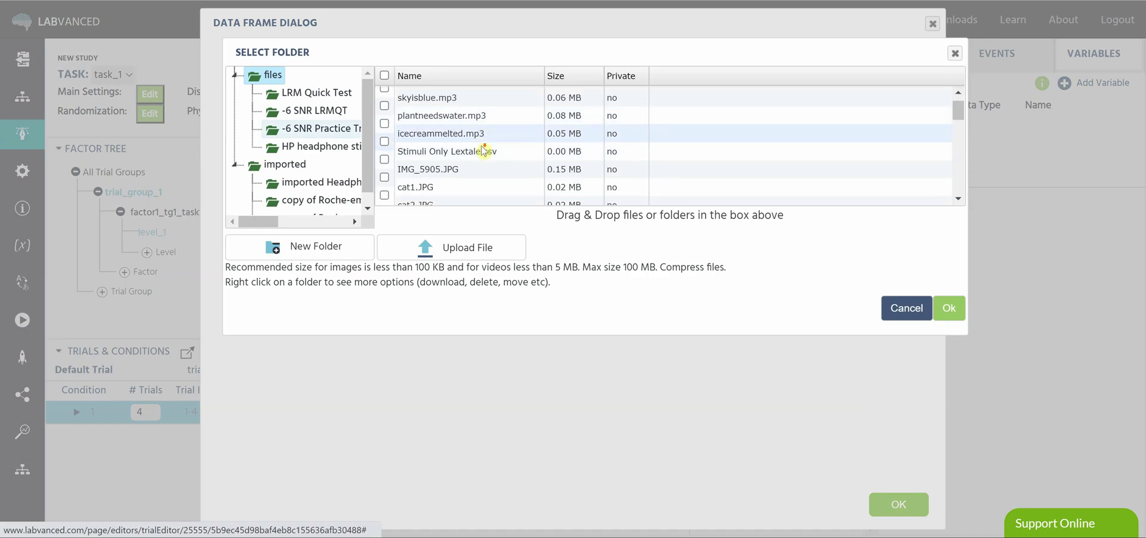
scroll(483, 151, down, 3)
click(385, 124)
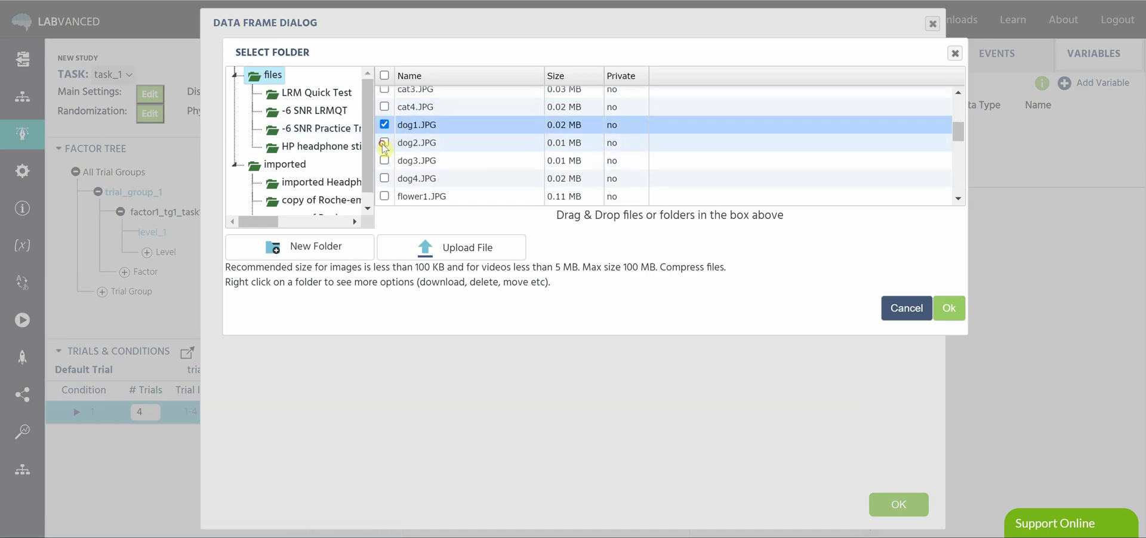
click(384, 142)
click(385, 160)
click(384, 178)
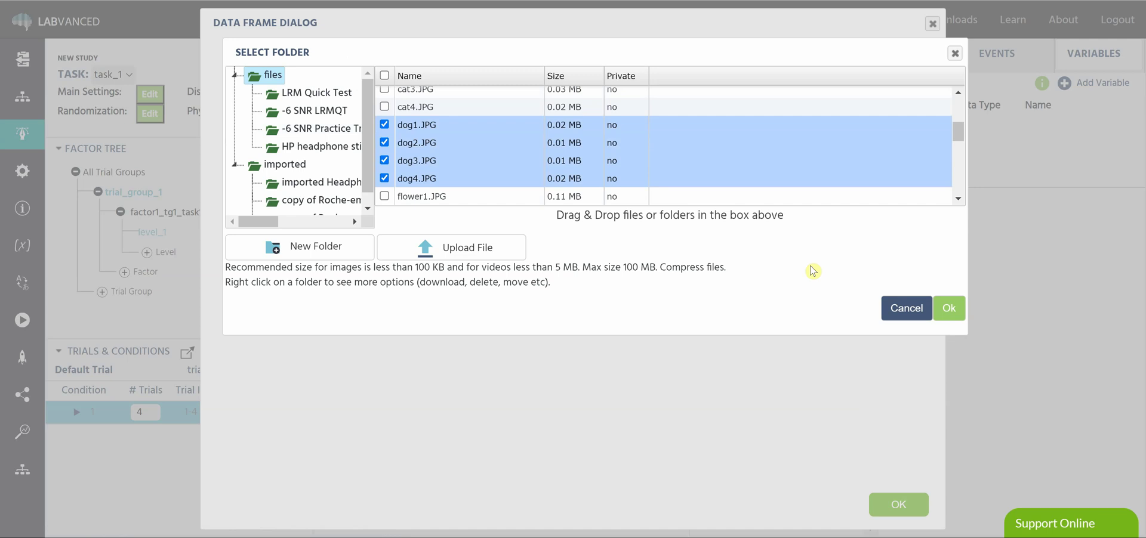
click(949, 308)
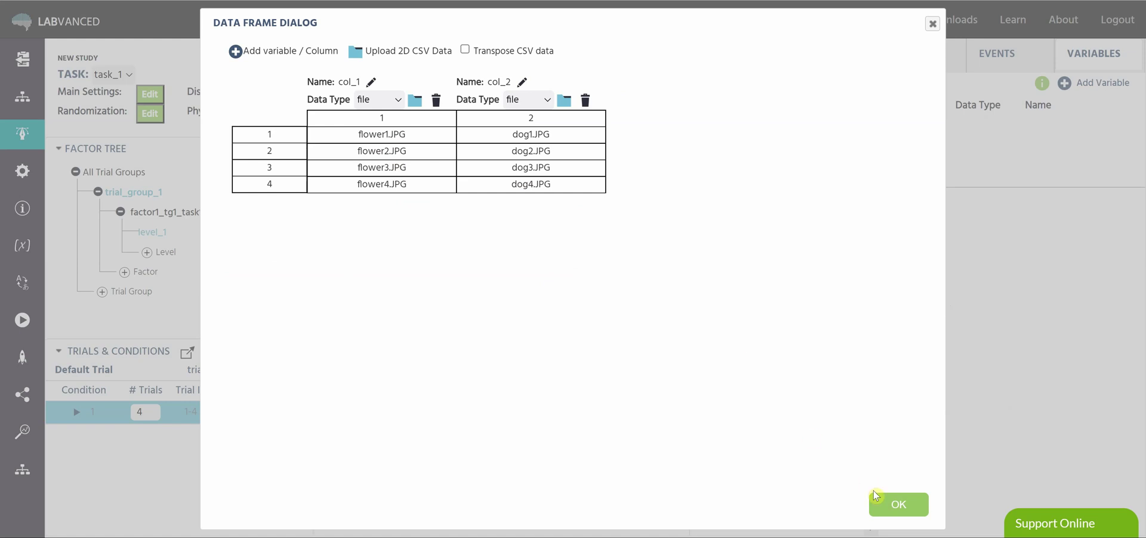
click(880, 504)
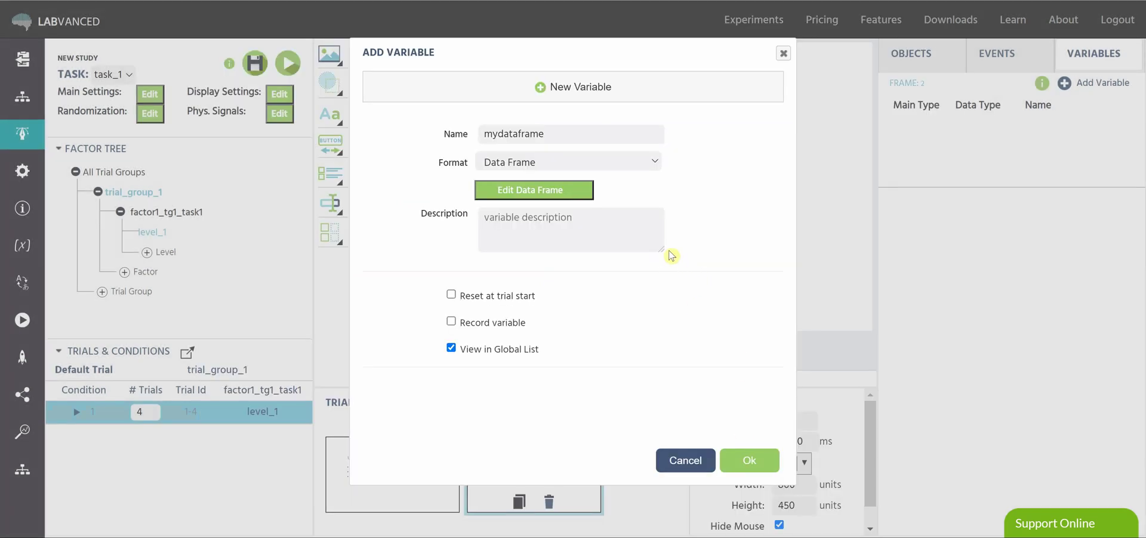
click(751, 462)
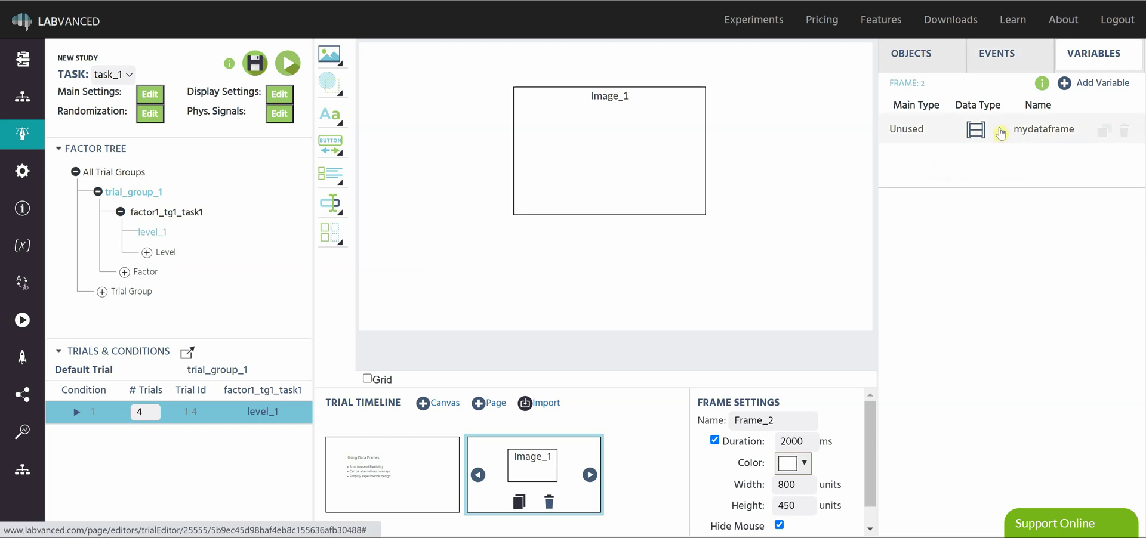
Create a new Frame_2 event triggered on Frame Start.
click(991, 53)
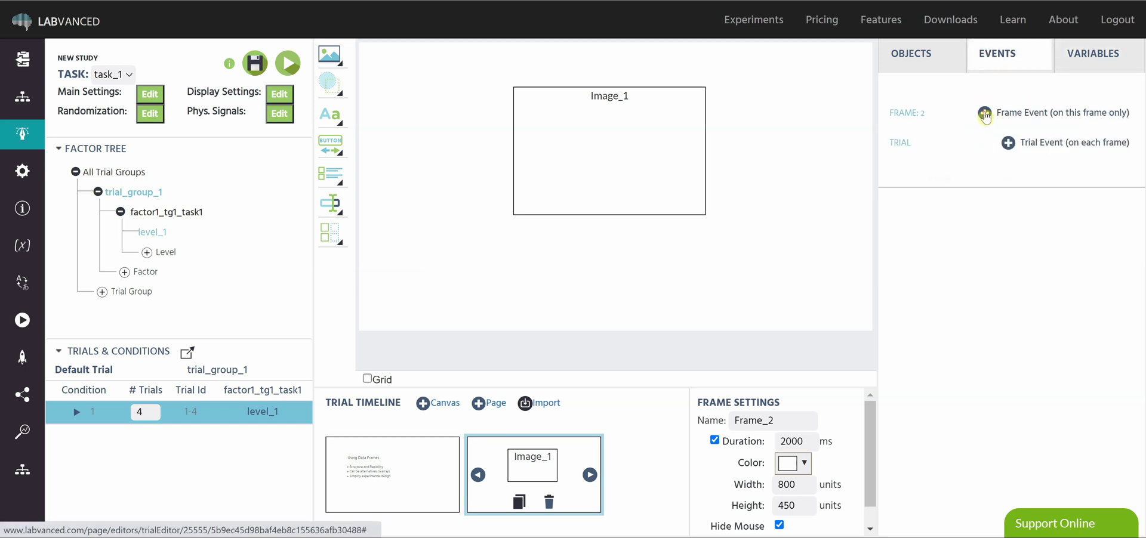
click(985, 114)
click(792, 465)
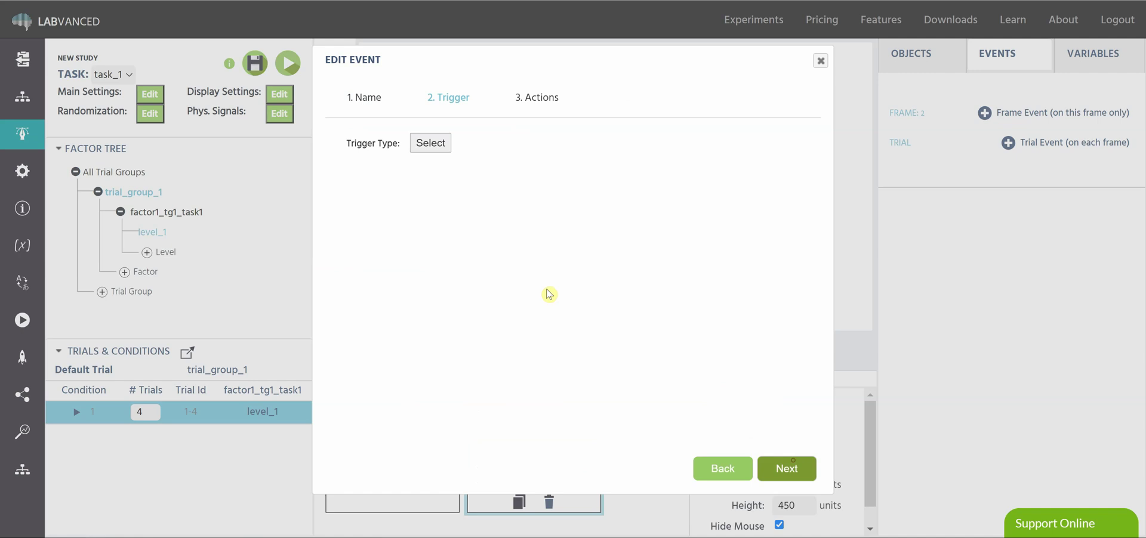
click(430, 144)
mouse_move(547, 160)
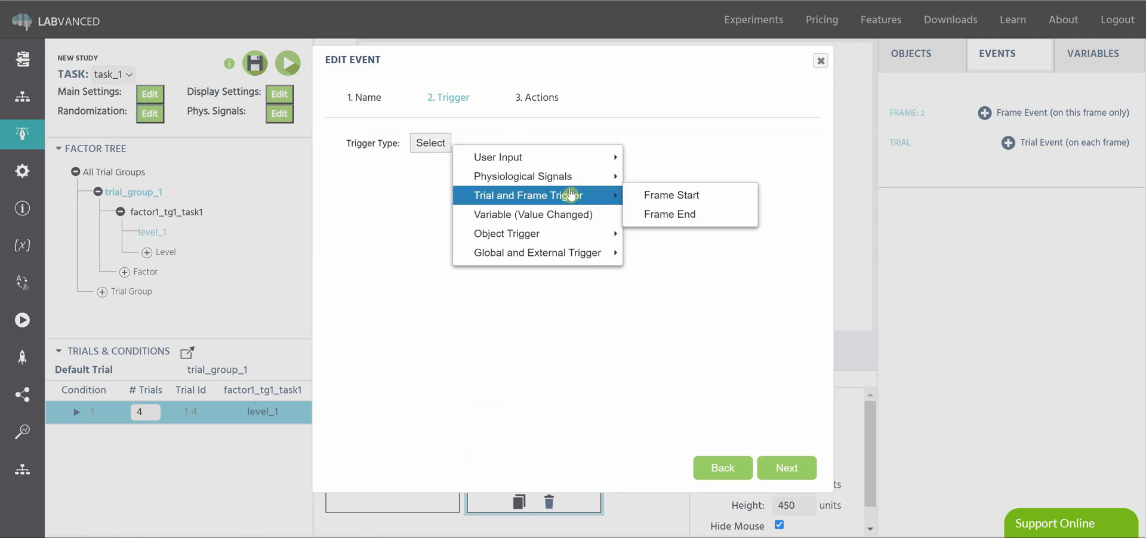
click(649, 196)
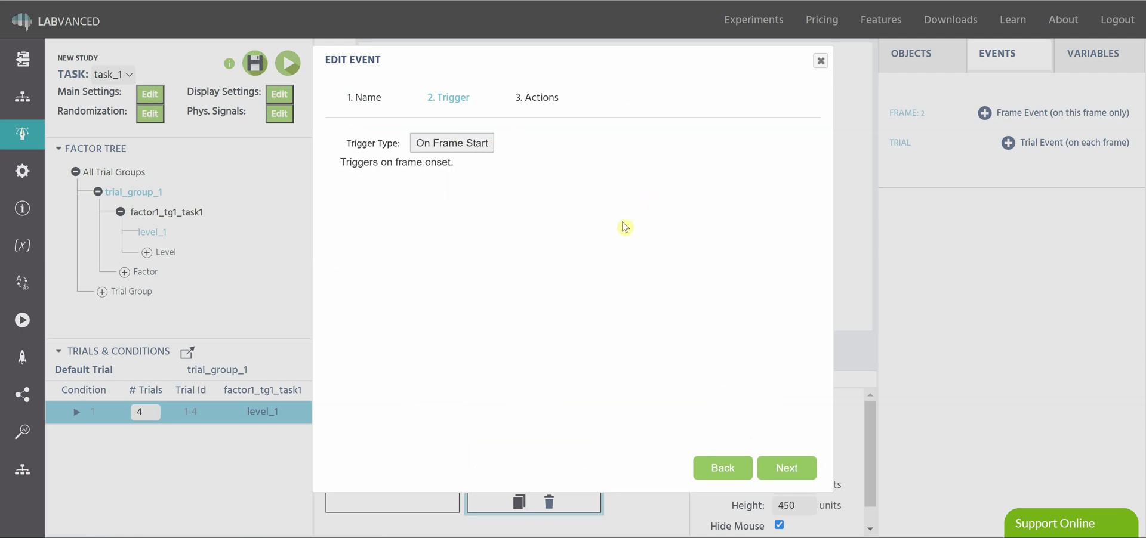
Add a Set Object Property action to the event.
click(792, 476)
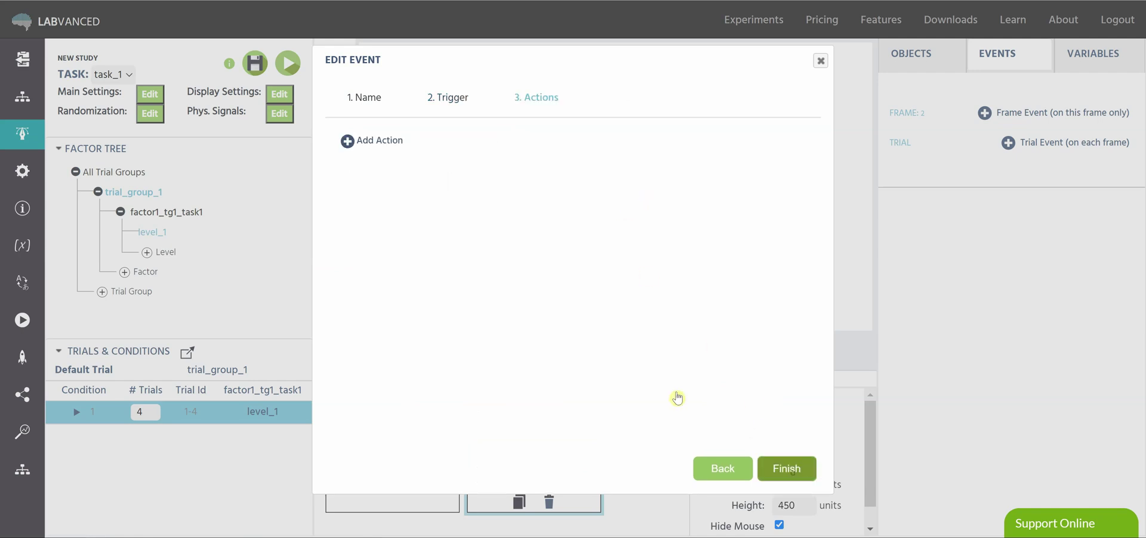
click(397, 141)
mouse_move(455, 160)
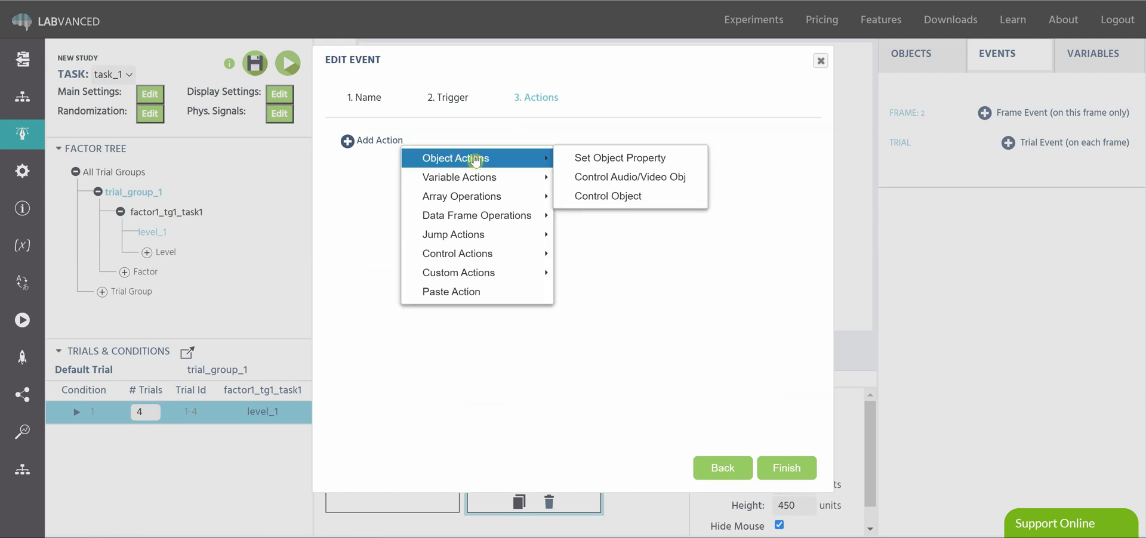
click(576, 158)
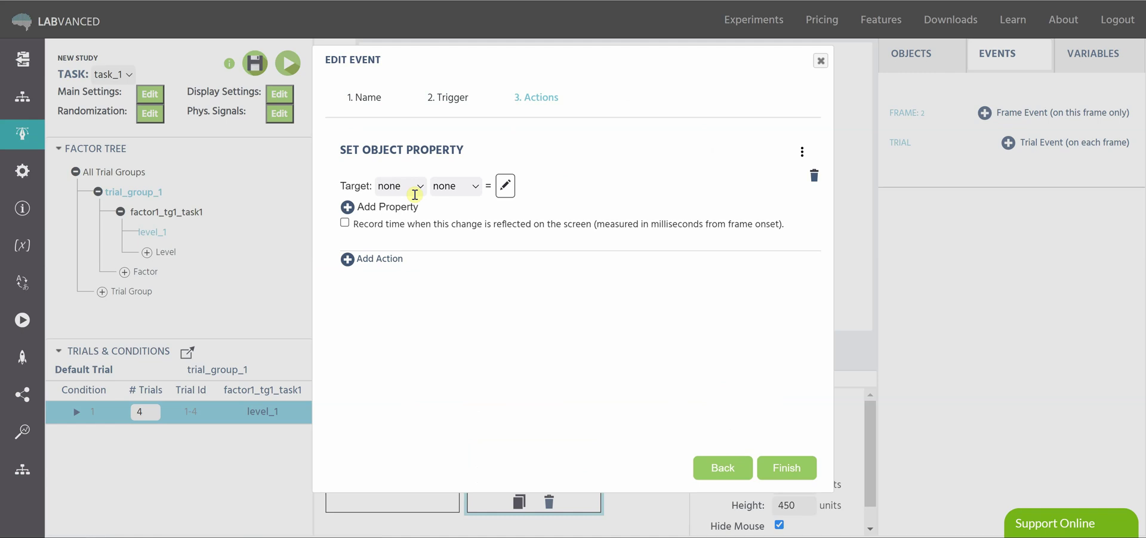
Make Image_1 the action's target and choose Filedata as the property to set.
click(412, 192)
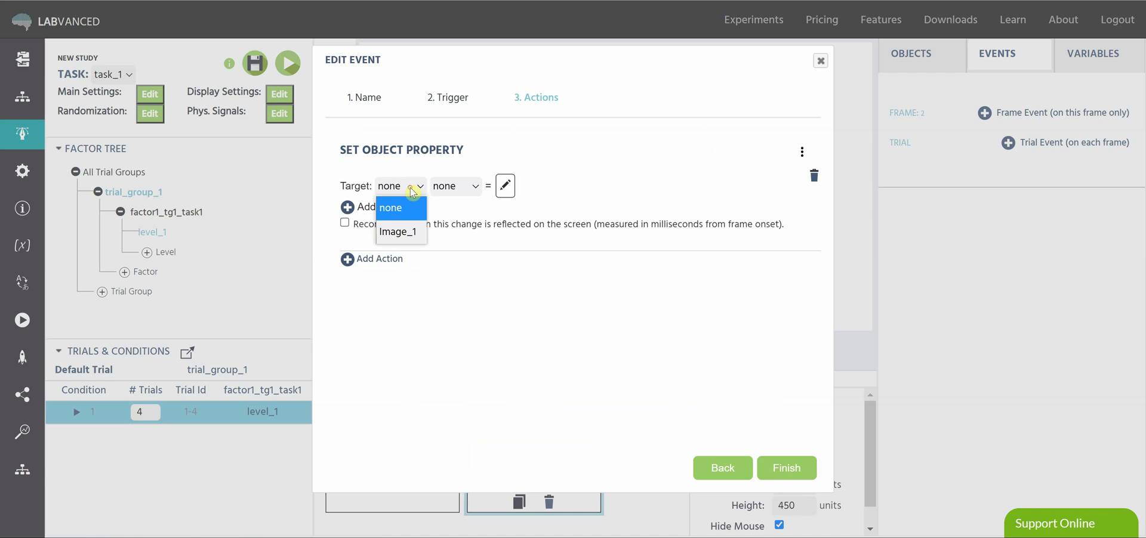
click(412, 238)
click(465, 190)
scroll(514, 286, down, 3)
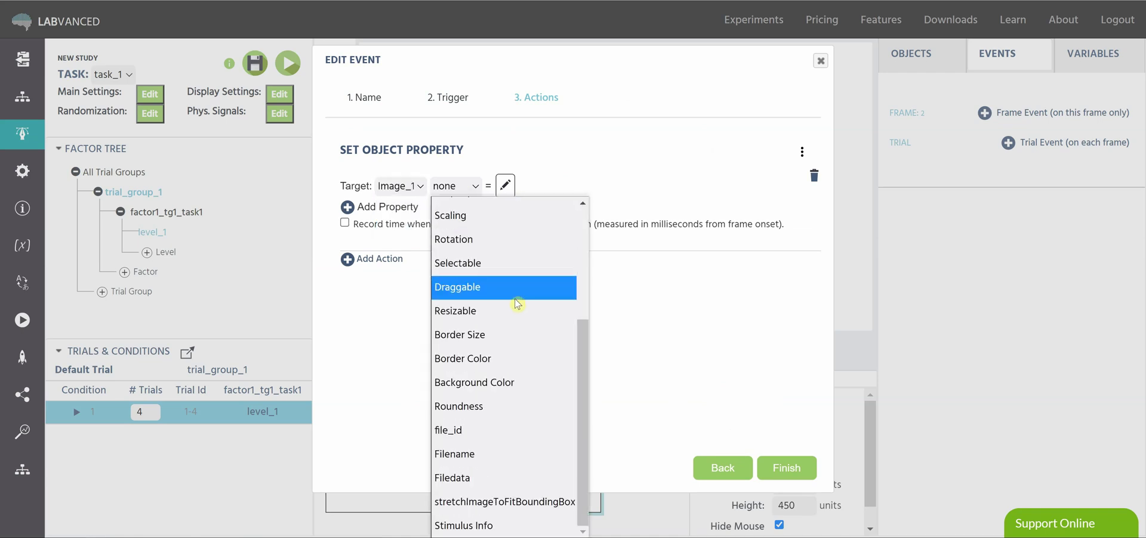
click(502, 479)
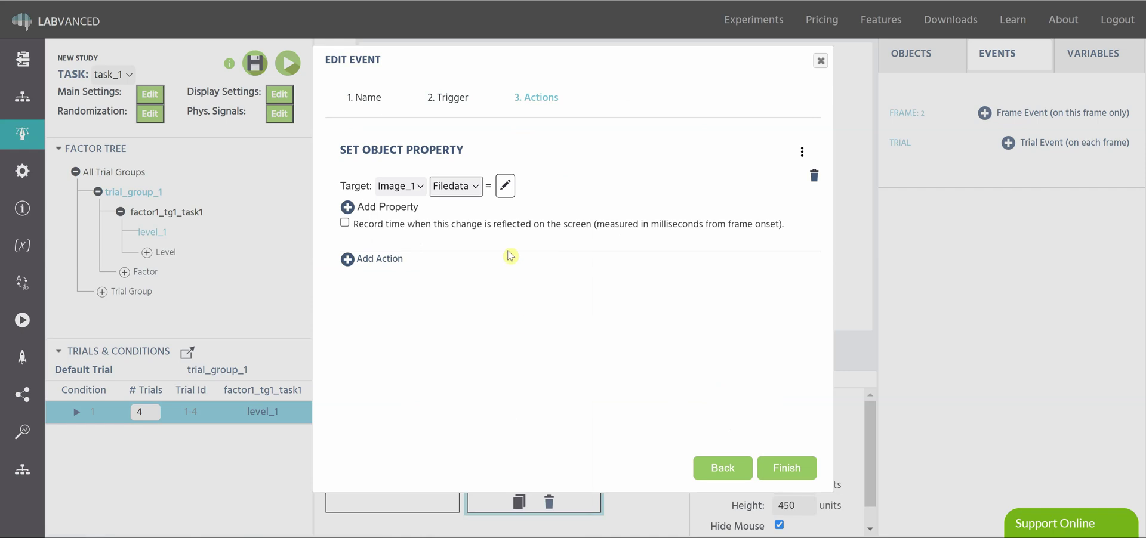
click(505, 185)
mouse_move(578, 248)
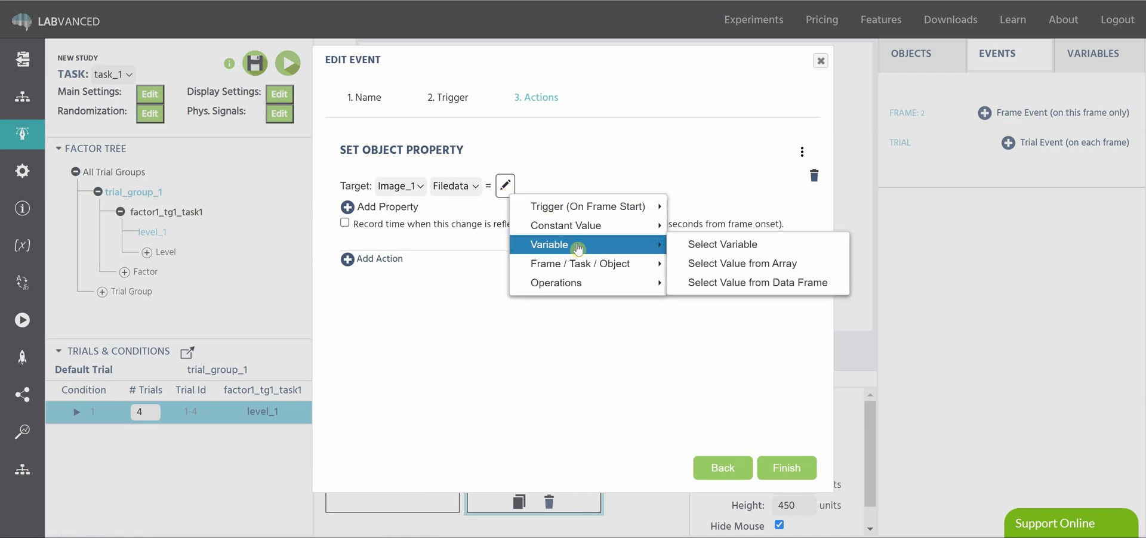
Take the Filedata value from the data frame mydataframe.
click(728, 283)
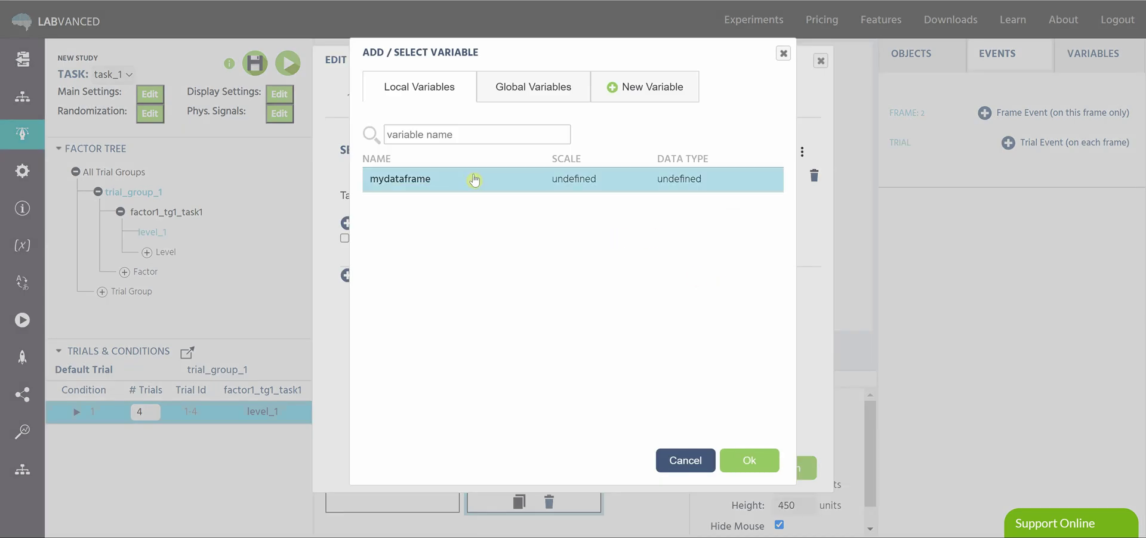
click(473, 179)
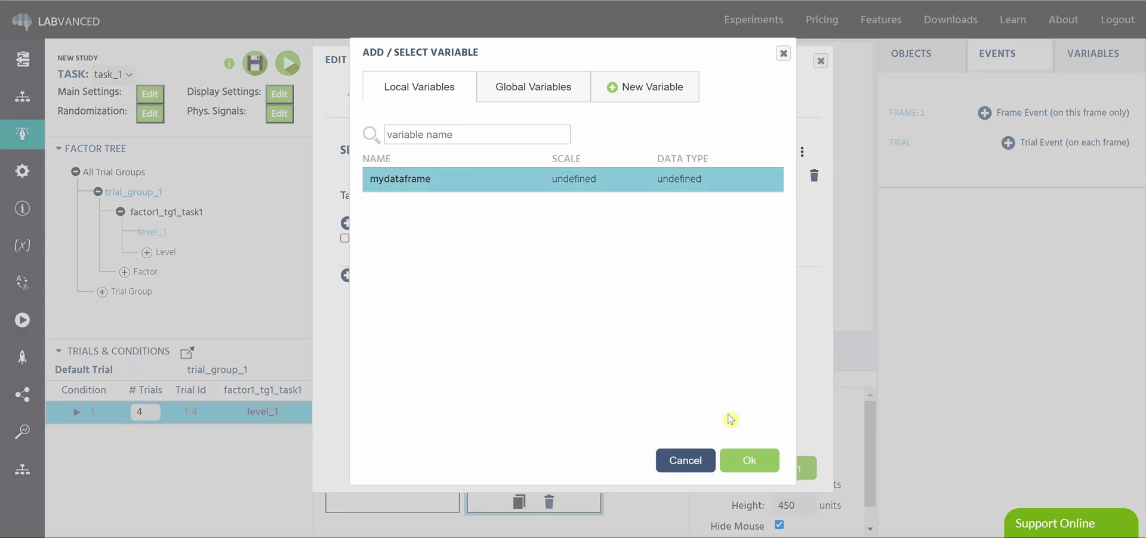
click(749, 461)
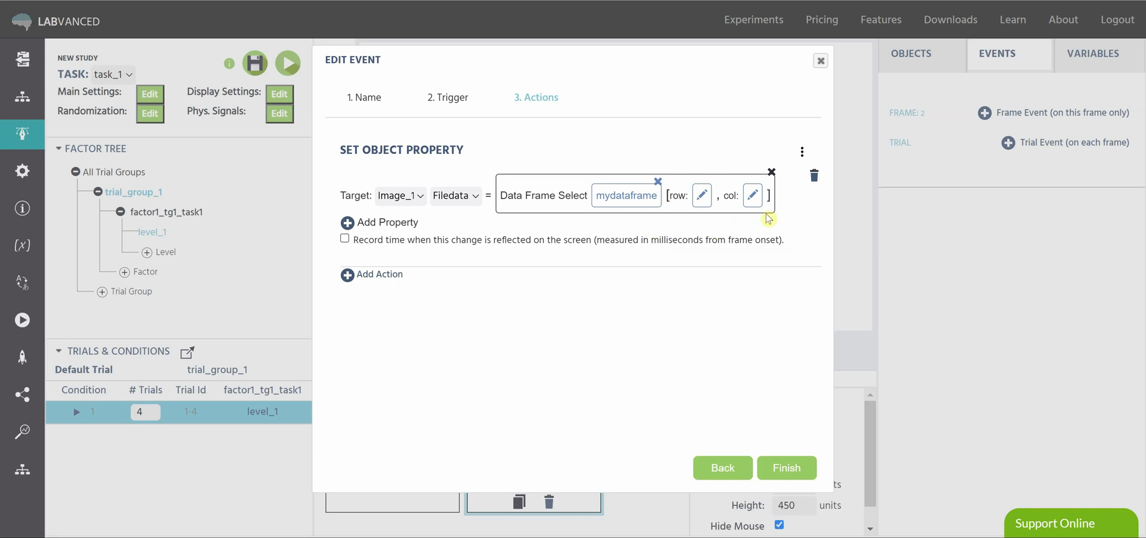
Use the global variable Trial_Nr as the data frame row.
click(700, 197)
mouse_move(794, 250)
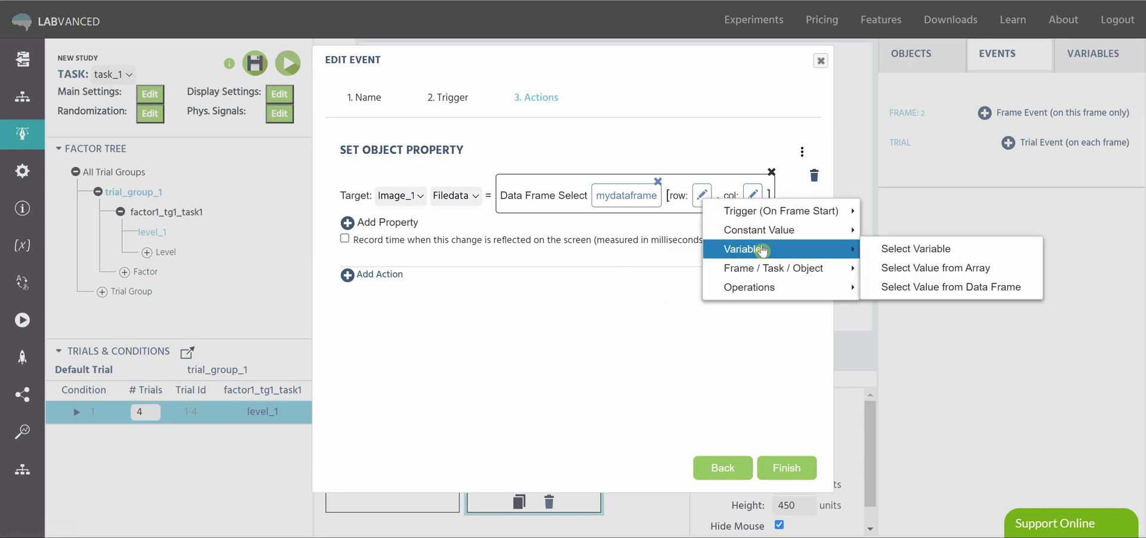
click(889, 250)
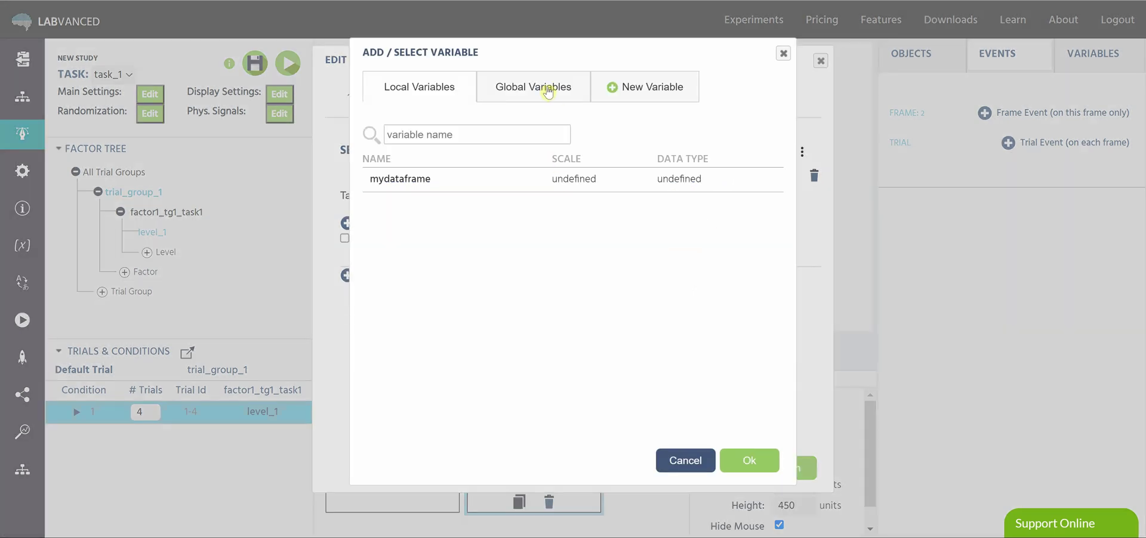
click(546, 87)
click(435, 225)
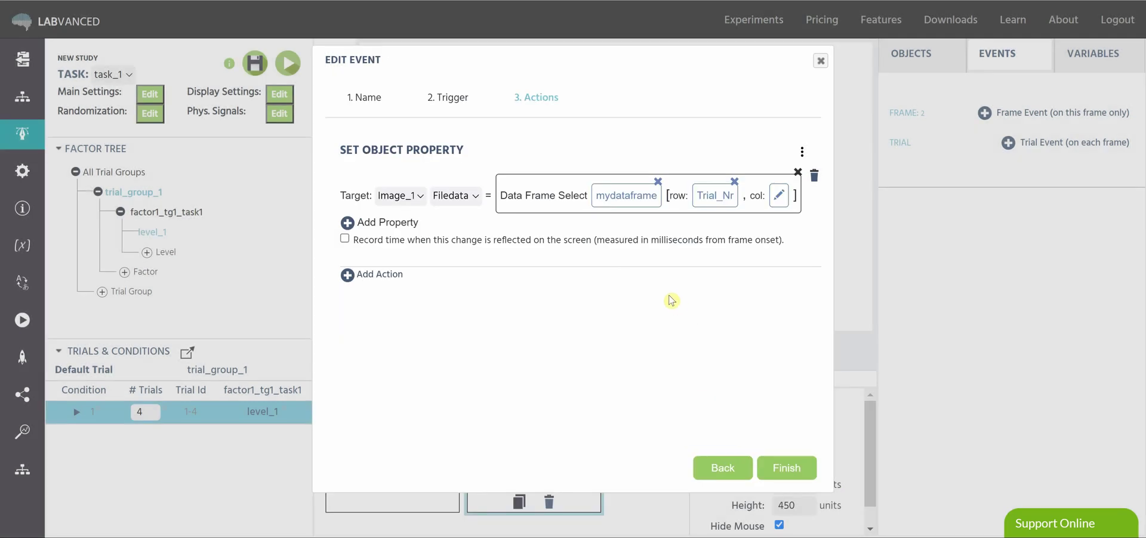
Use the global variable Subject_Nr as the data frame column.
click(778, 195)
mouse_move(819, 246)
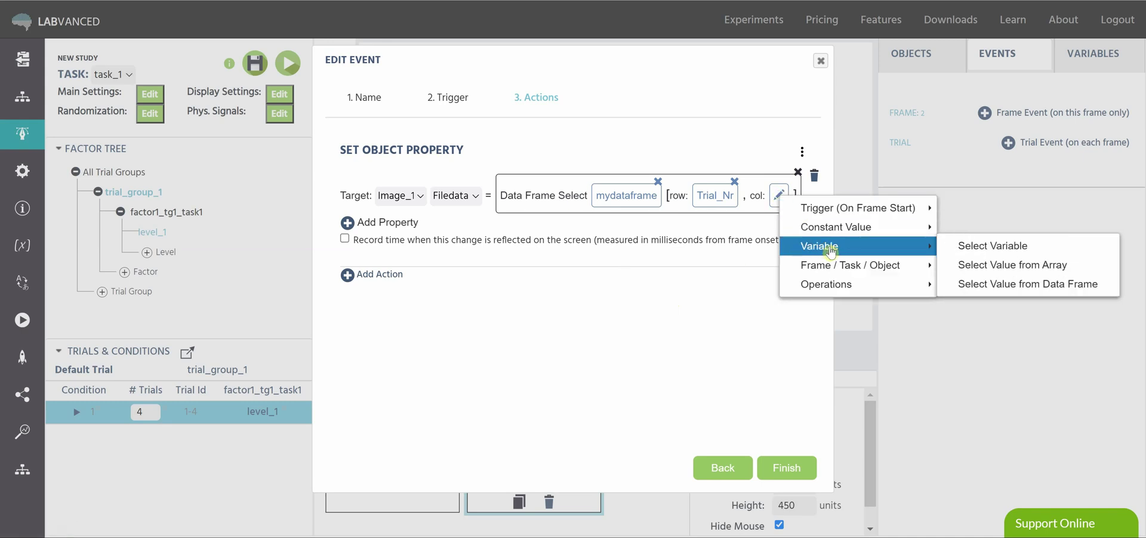
click(962, 245)
click(540, 94)
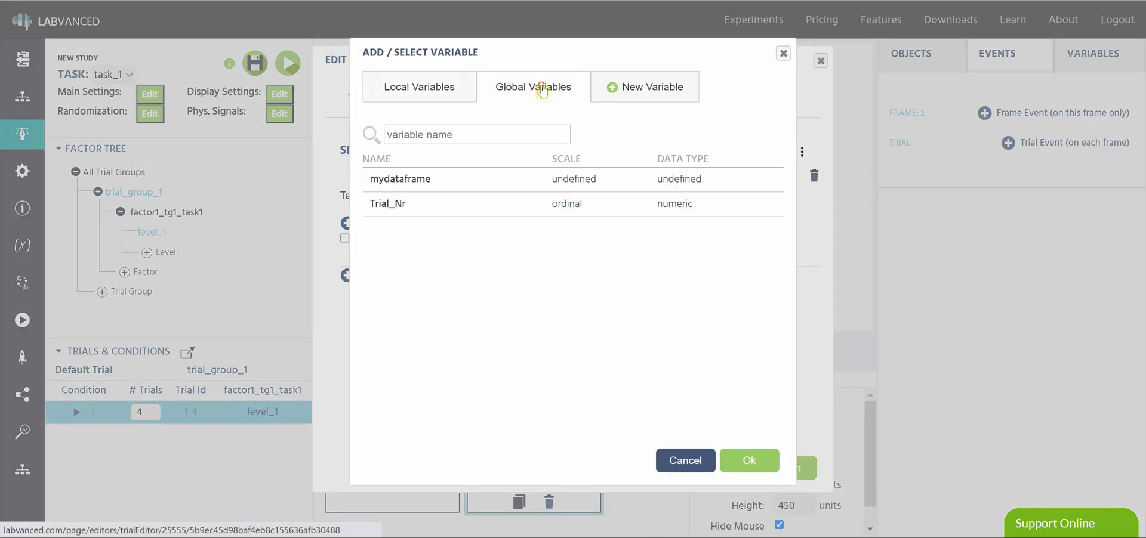
click(448, 194)
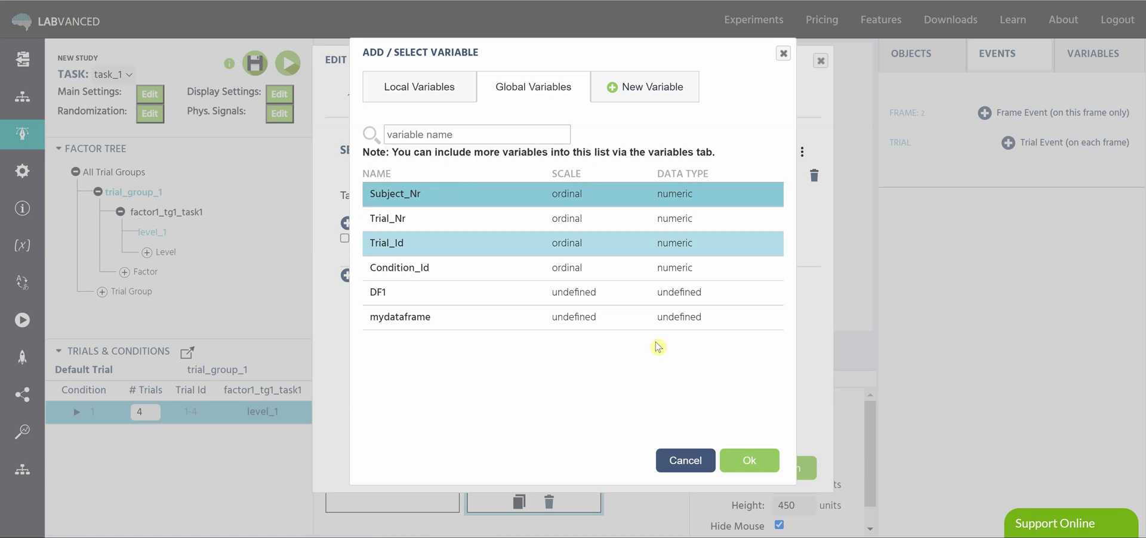
click(750, 462)
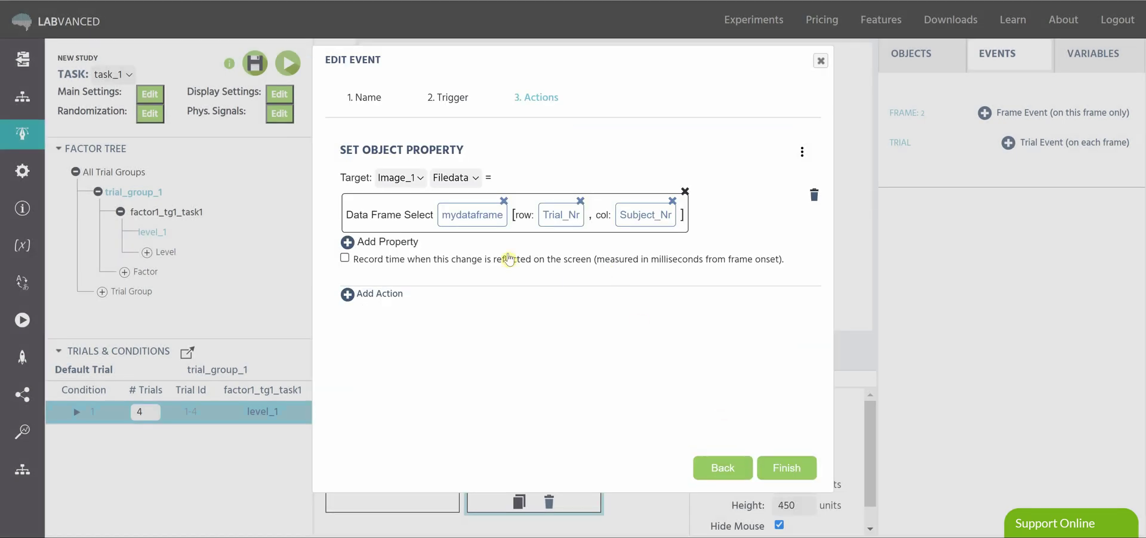
Finish the event so event_1 is listed under Frame_2's frame events.
mouse_move(507, 258)
mouse_move(605, 264)
click(794, 467)
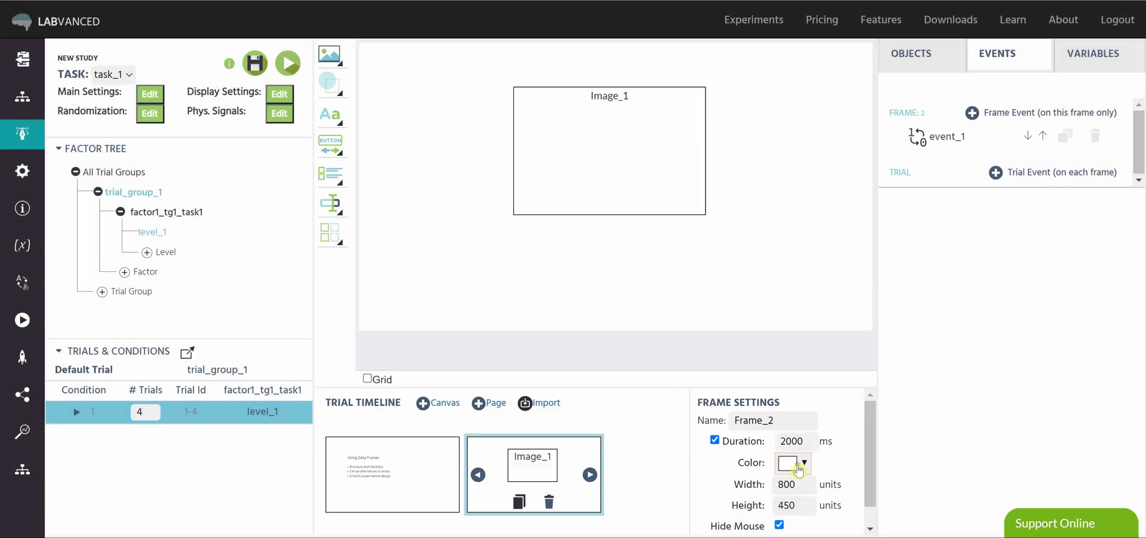
Save the task and launch a test run.
click(255, 71)
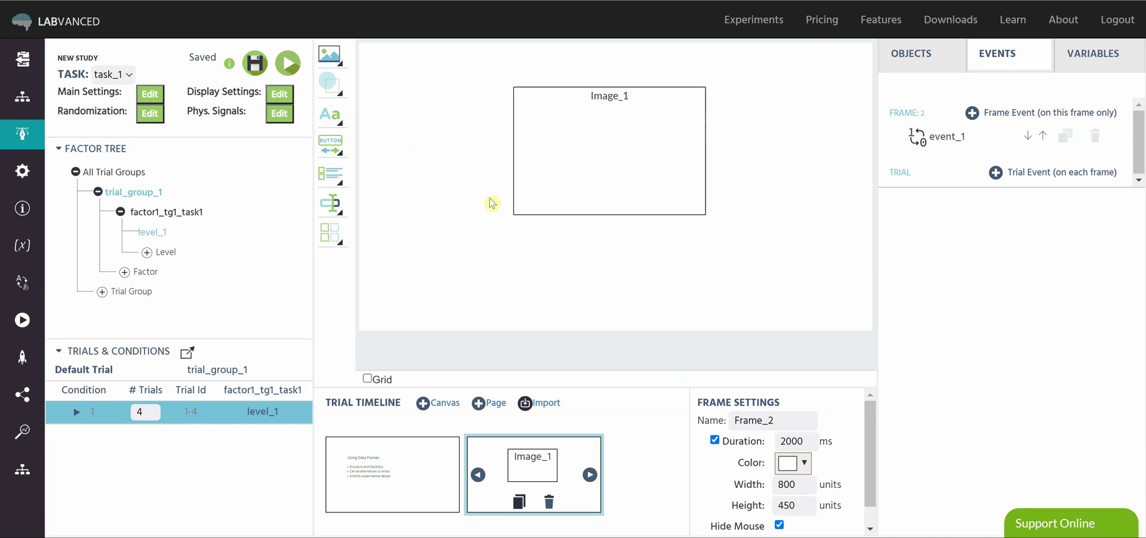
click(286, 64)
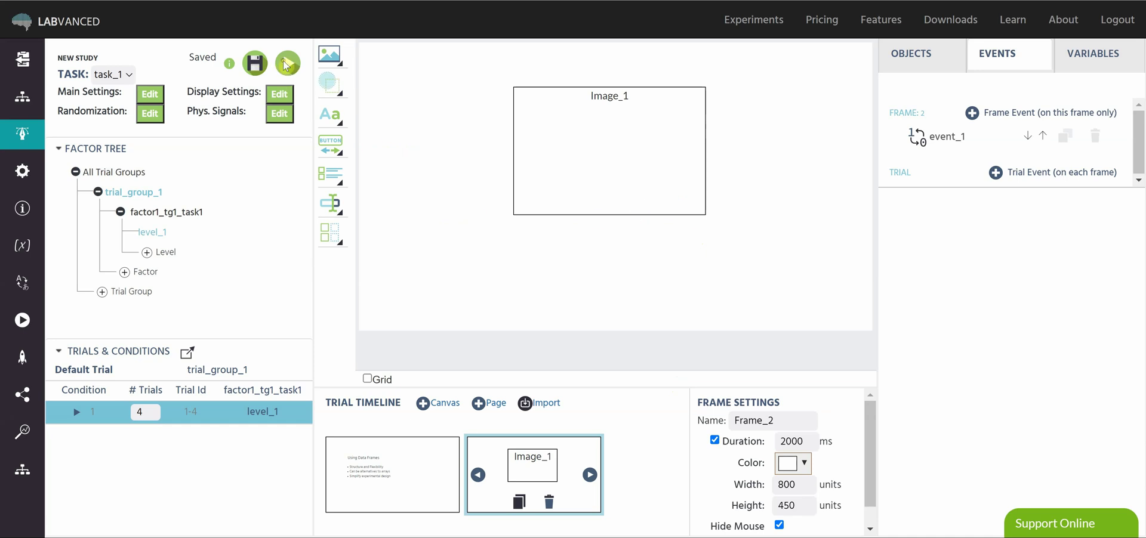